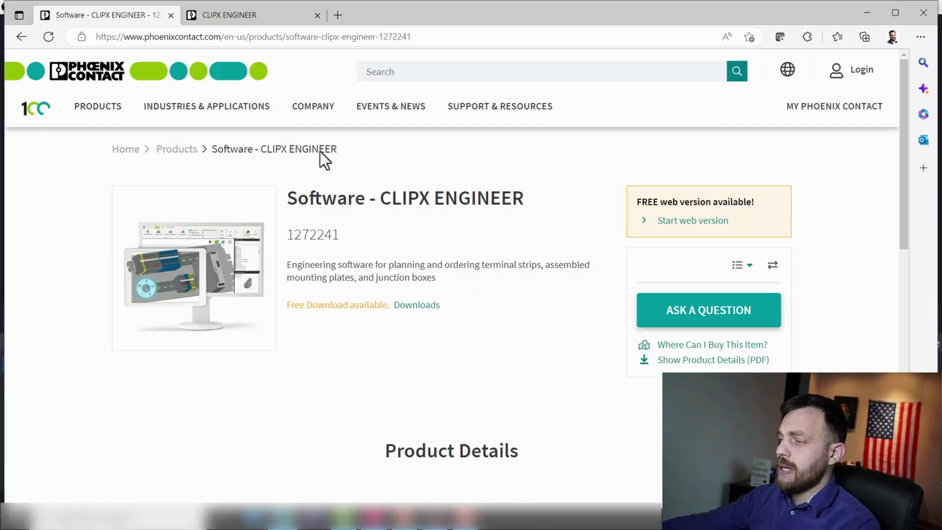
- Review the CLIPX ENGINEER product PDF, from its advantages to the technical data with system requirements and software interface
{"action": "left_click", "coordinate": [224, 21]}
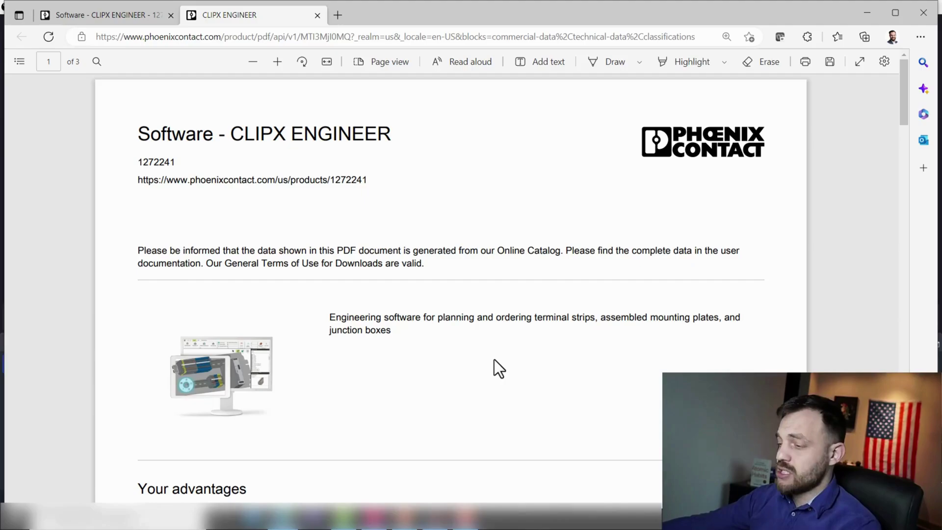
{"action": "scroll", "coordinate": [496, 354], "scroll_direction": "down", "scroll_amount": 3}
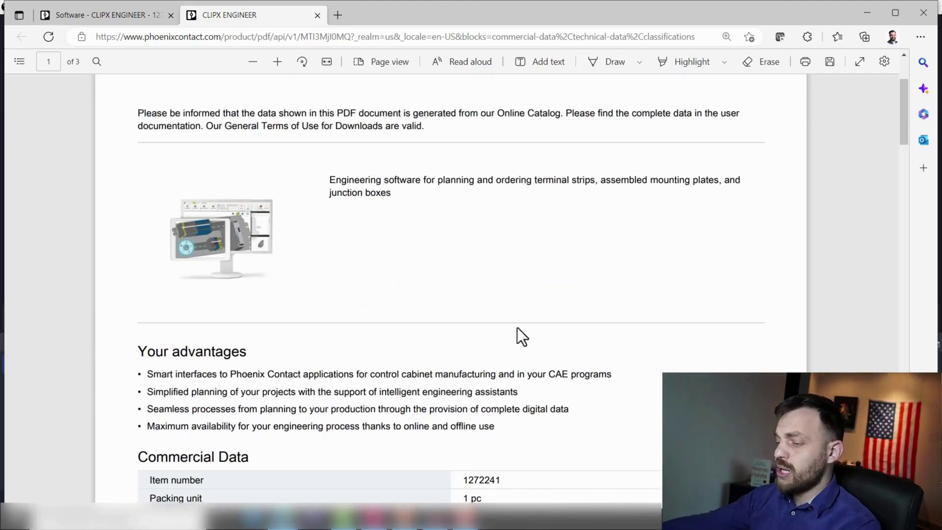
{"action": "scroll", "coordinate": [542, 304], "scroll_direction": "down", "scroll_amount": 3}
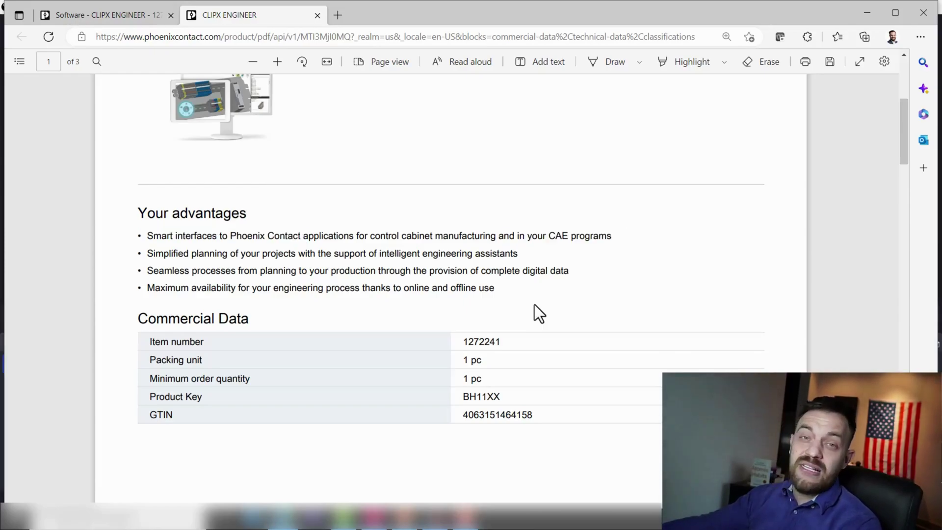
{"action": "scroll", "coordinate": [534, 304], "scroll_direction": "down", "scroll_amount": 15}
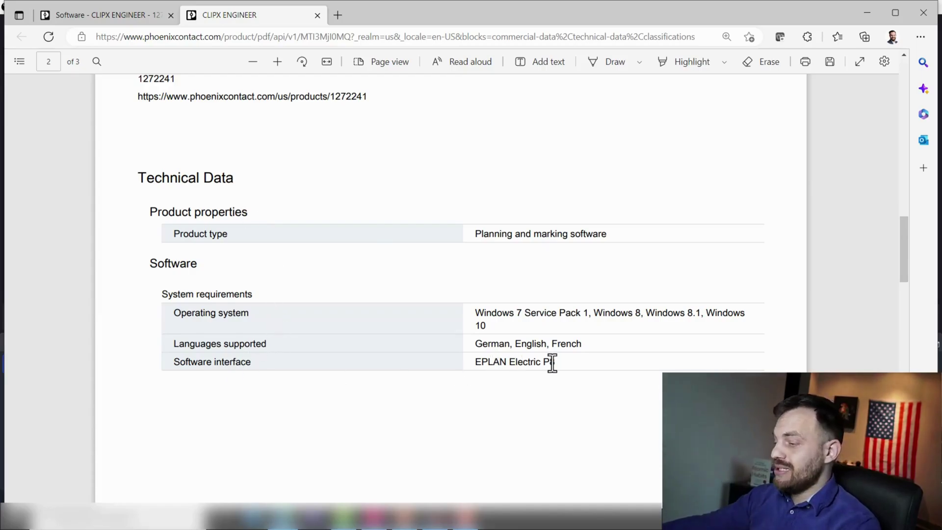
- Return to the CLIPX ENGINEER product page and show the EPLAN add-on file listed under the Software Update downloads
{"action": "left_click", "coordinate": [124, 17]}
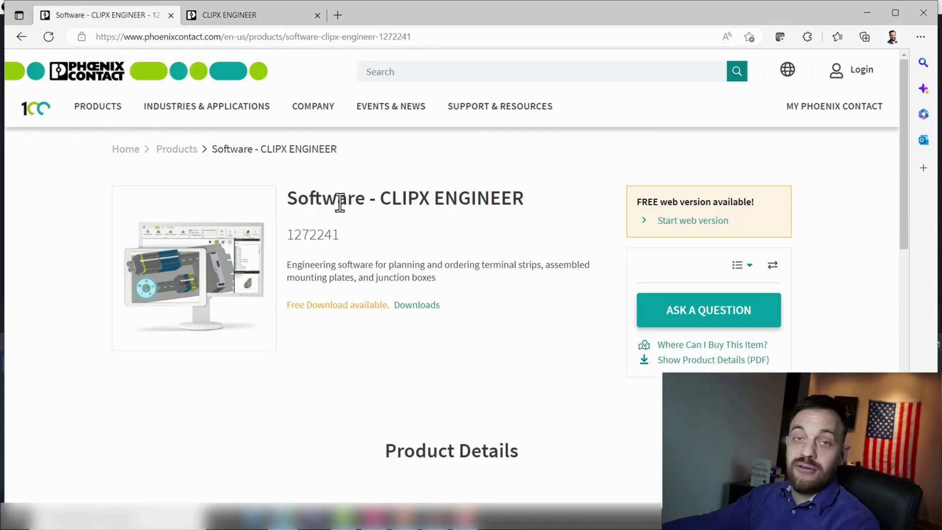
{"action": "left_click", "coordinate": [421, 311]}
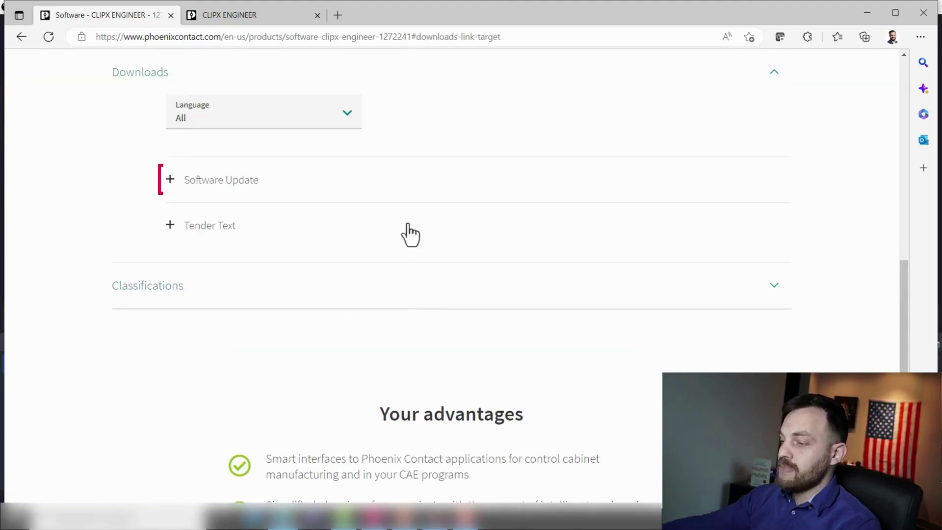
{"action": "left_click", "coordinate": [191, 187]}
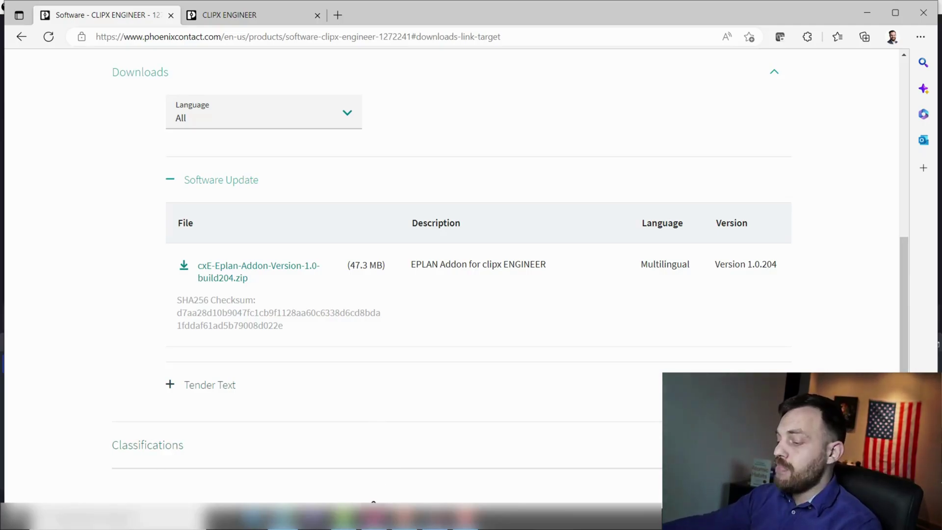
- Switch to EPLAN Electric P8 and compare terminal strip -XD1 on schematic page =GAA+A1&EFS1/1 with its A1 3D layout
{"action": "left_click", "coordinate": [374, 519]}
{"action": "left_click", "coordinate": [382, 460]}
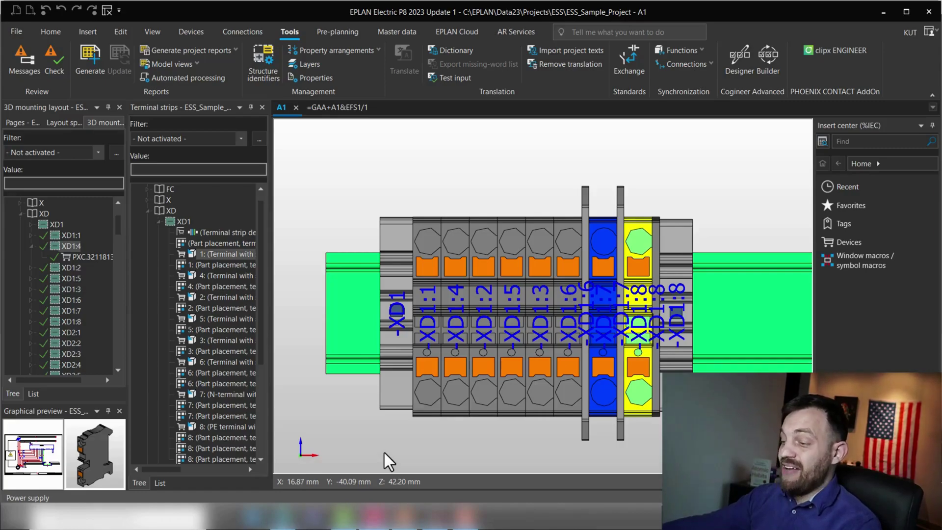
{"action": "left_click", "coordinate": [342, 107]}
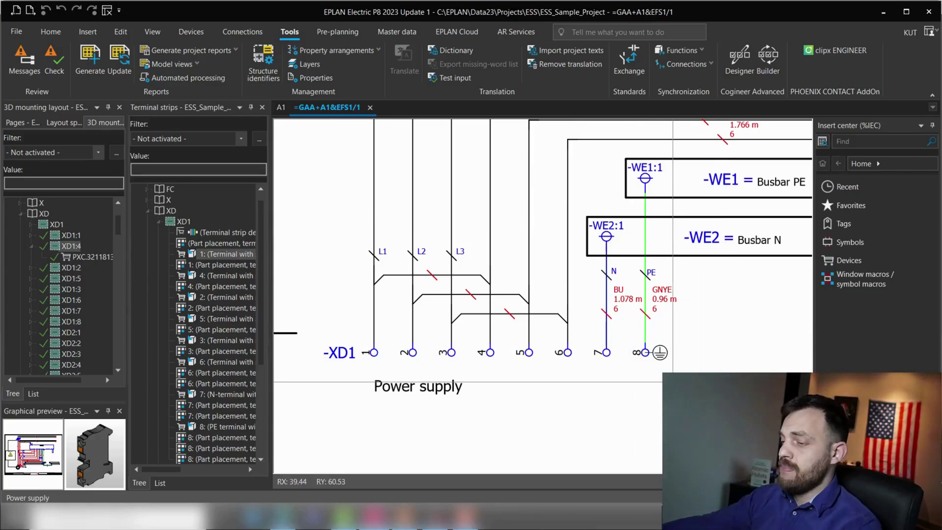
{"action": "left_click", "coordinate": [278, 107]}
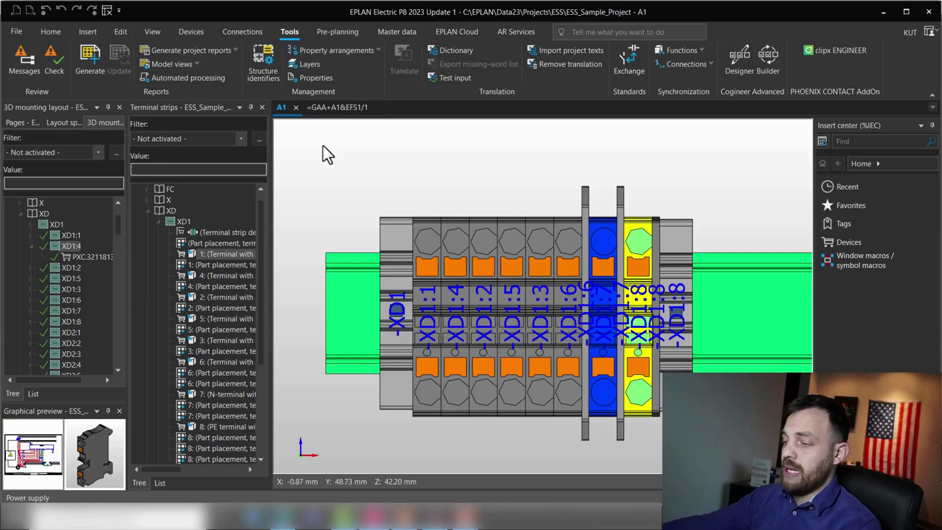
- Inspect the terminals, accessories and part numbers of strip +A1-XD1 in the terminal strip editor, then close it
{"action": "right_click", "coordinate": [202, 234]}
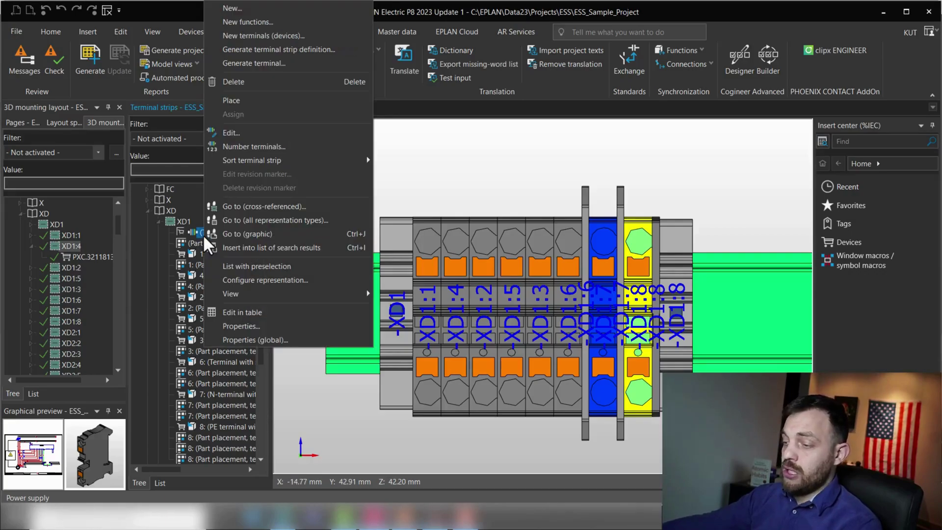
{"action": "left_click", "coordinate": [249, 131]}
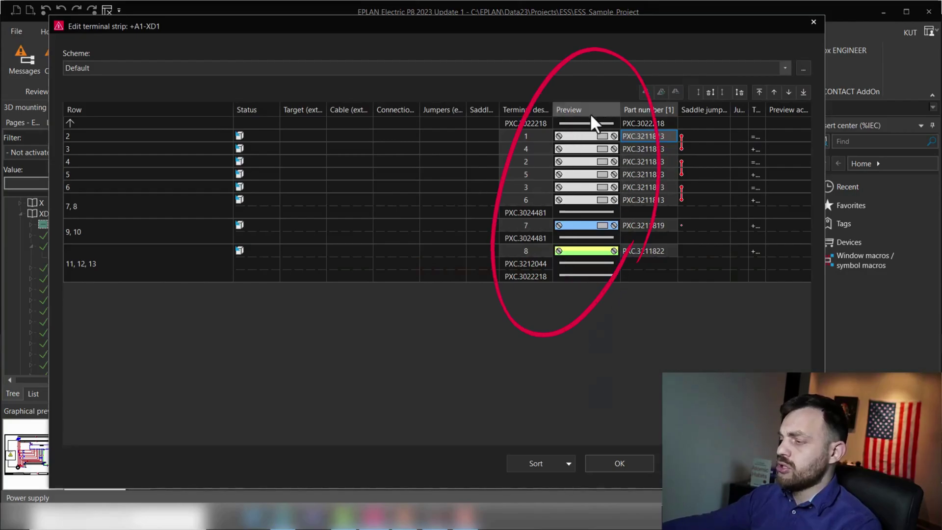
{"action": "left_click", "coordinate": [814, 23]}
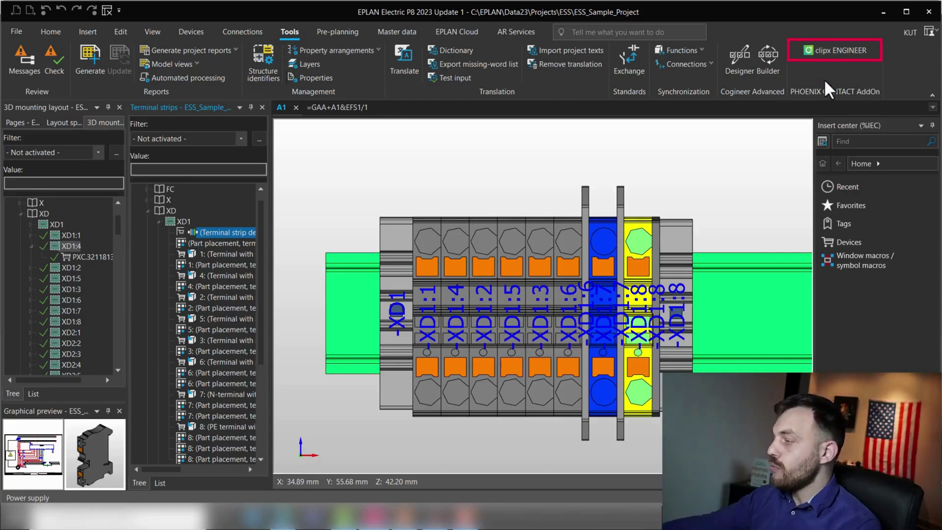
- Export only terminal strip XD1 under A1 of ESS_Sample_Project to clipx ENGINEER, keeping data import after editing enabled
{"action": "left_click", "coordinate": [847, 51]}
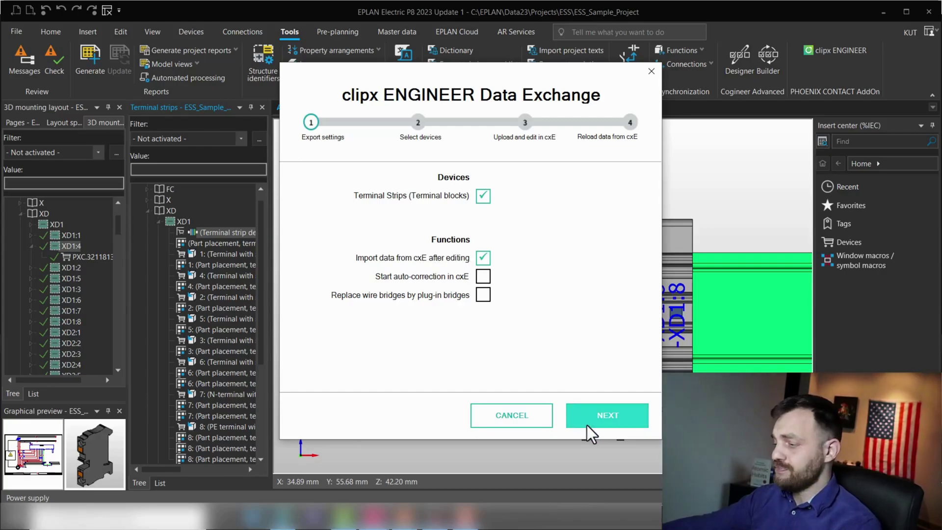
{"action": "left_click", "coordinate": [604, 425]}
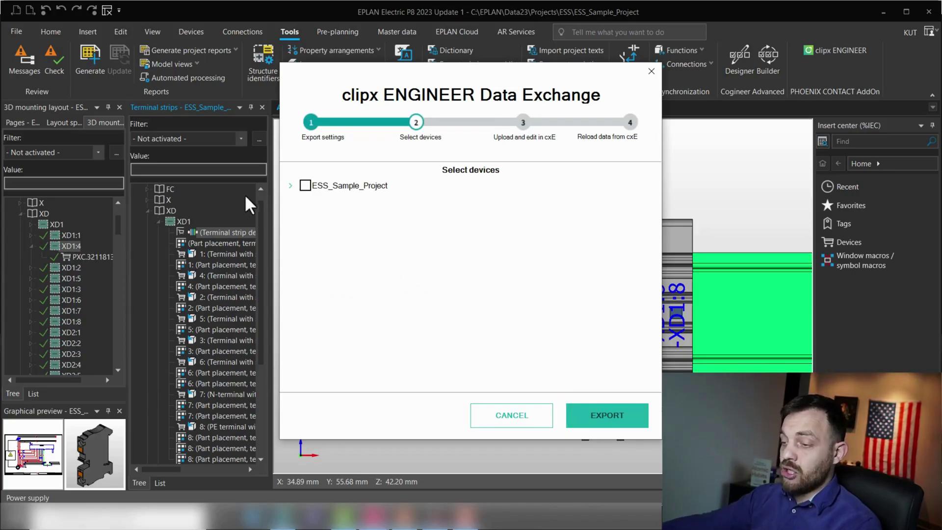
{"action": "left_click", "coordinate": [291, 186]}
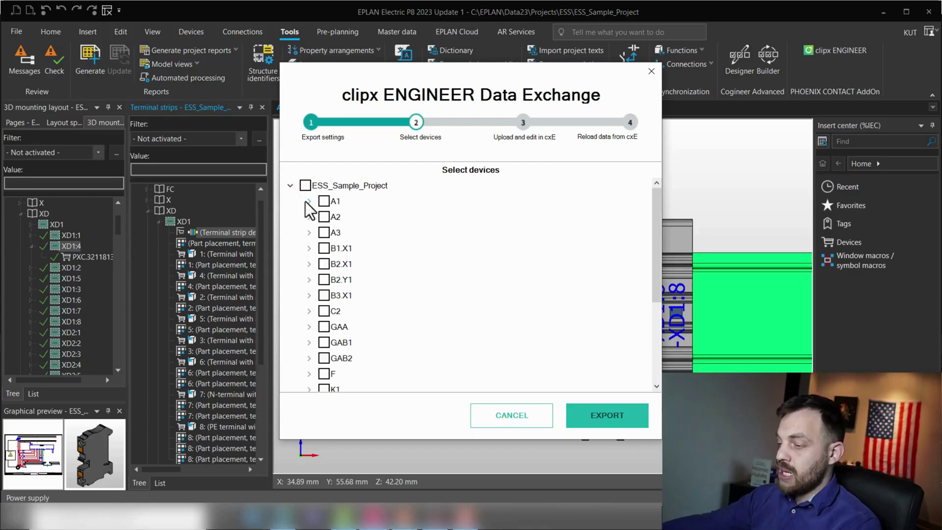
{"action": "scroll", "coordinate": [346, 216], "scroll_direction": "down", "scroll_amount": 3}
{"action": "scroll", "coordinate": [338, 304], "scroll_direction": "up", "scroll_amount": 3}
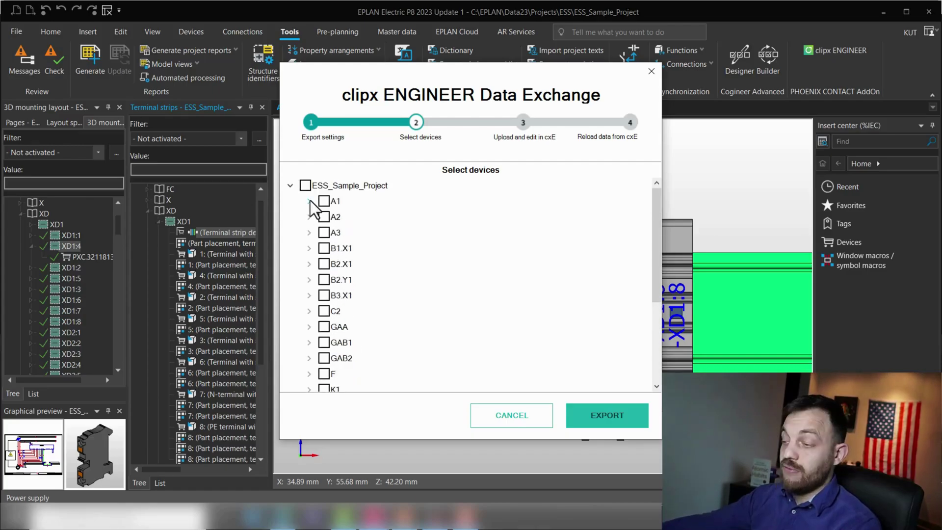
{"action": "left_click", "coordinate": [309, 201]}
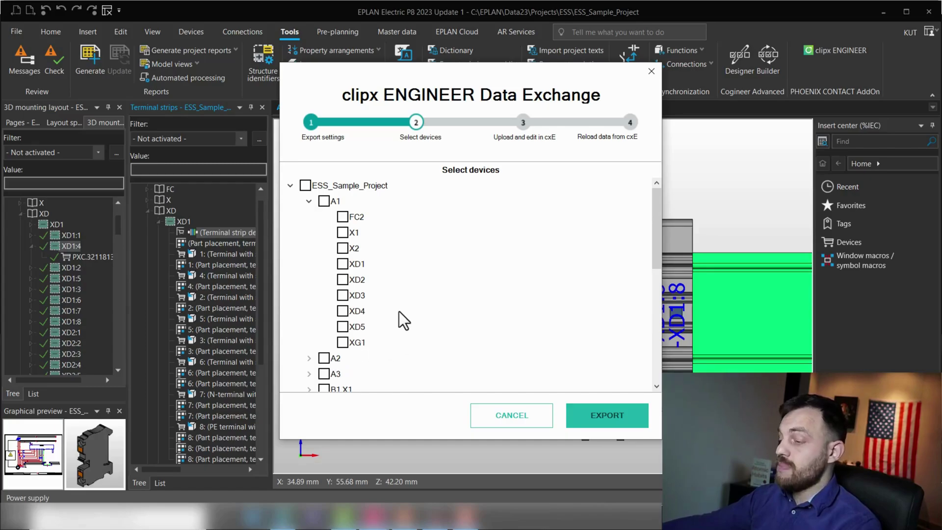
{"action": "left_click", "coordinate": [342, 265]}
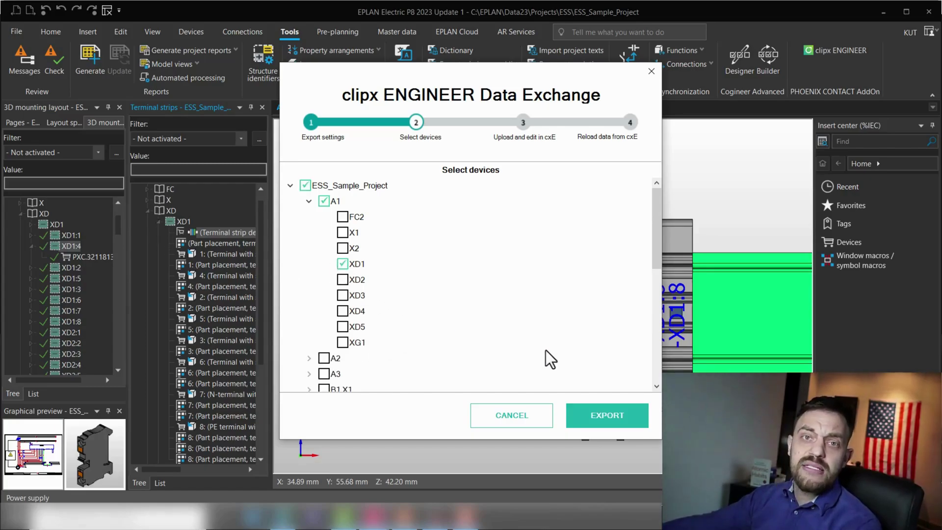
{"action": "left_click", "coordinate": [617, 411]}
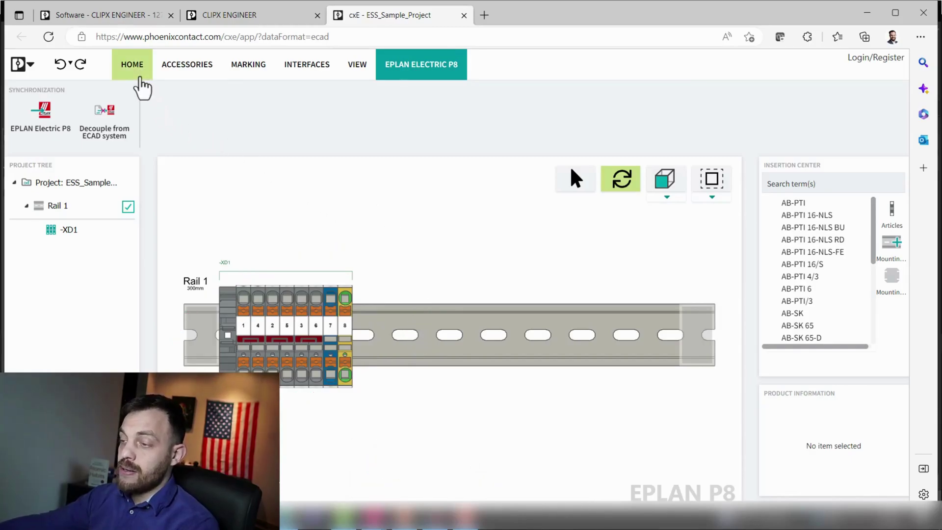
- Run Auto-Correction on the -XD1 strip in clipx ENGINEER and correct all listed issues
{"action": "left_click", "coordinate": [134, 71]}
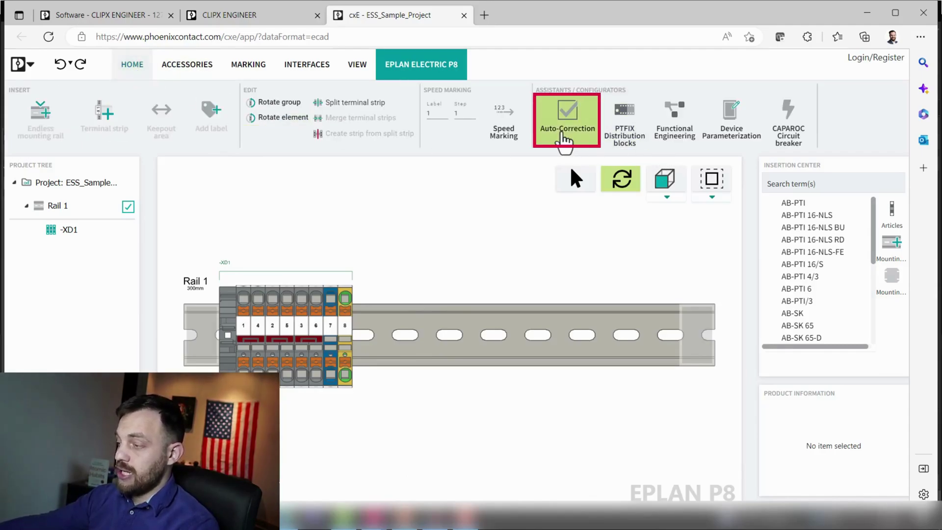
{"action": "left_click", "coordinate": [564, 140]}
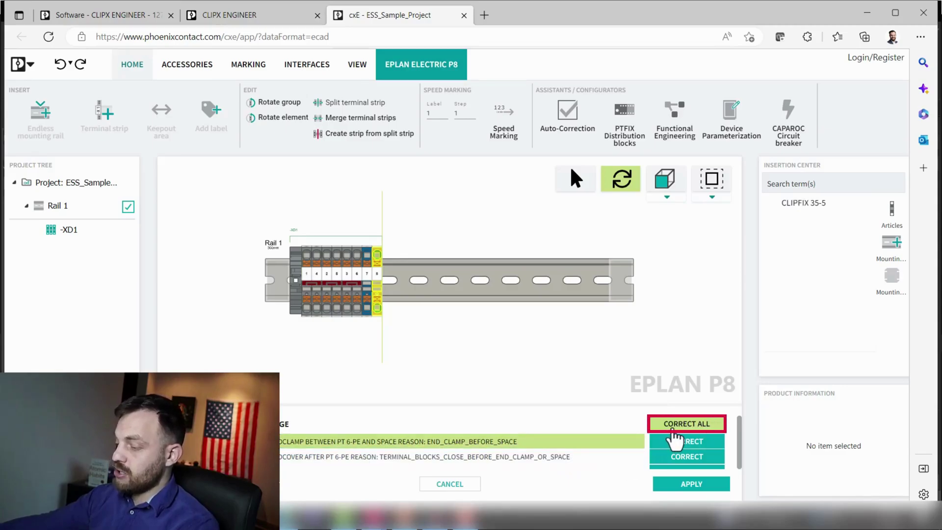
{"action": "left_click", "coordinate": [670, 427]}
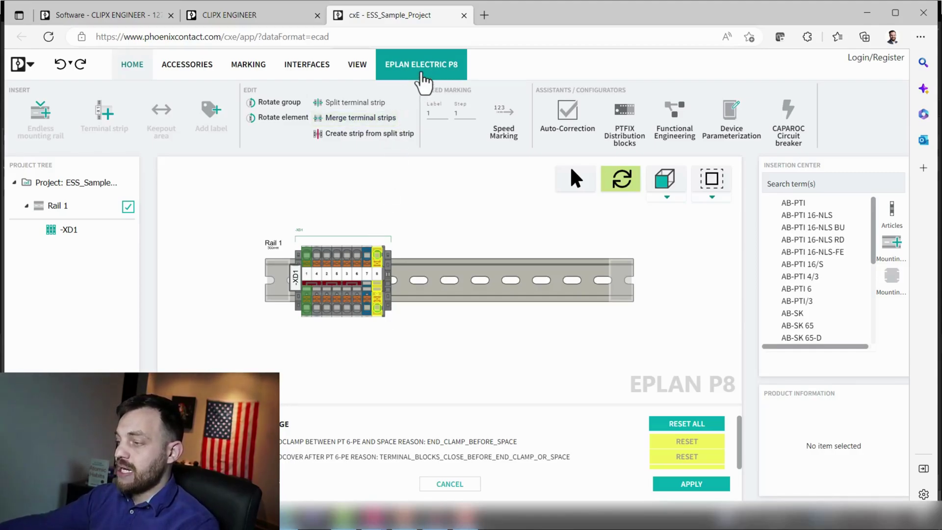
- Send the corrected ESS_Sample_Project data with terminal strip -XD1 back to EPLAN Electric P8
{"action": "left_click", "coordinate": [422, 74]}
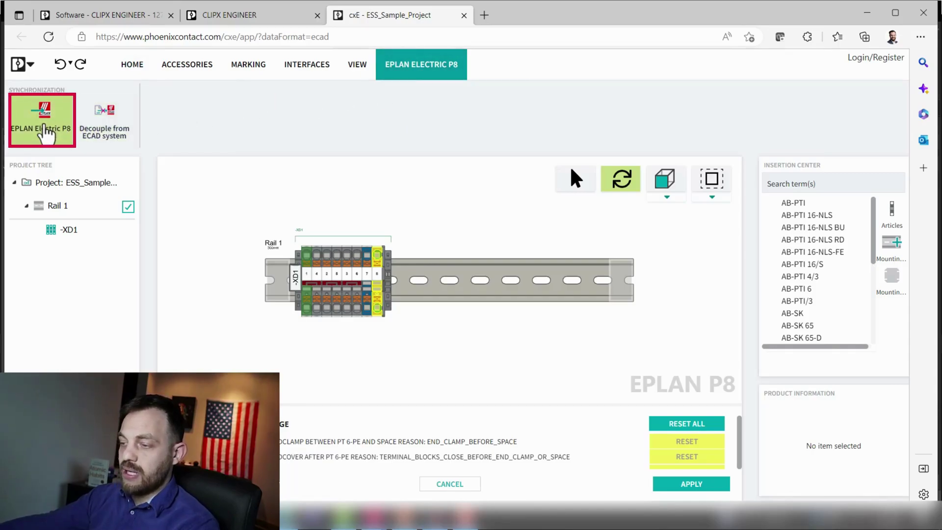
{"action": "left_click", "coordinate": [45, 133]}
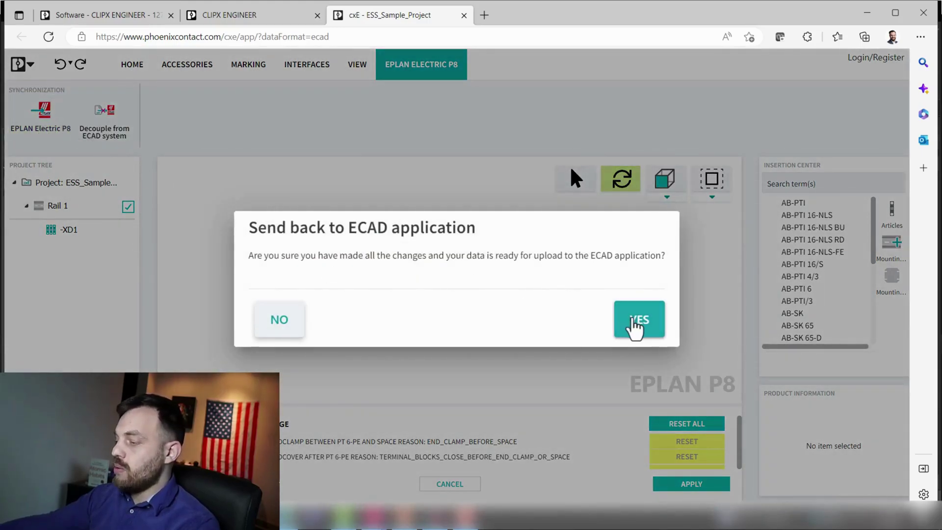
{"action": "left_click", "coordinate": [635, 324]}
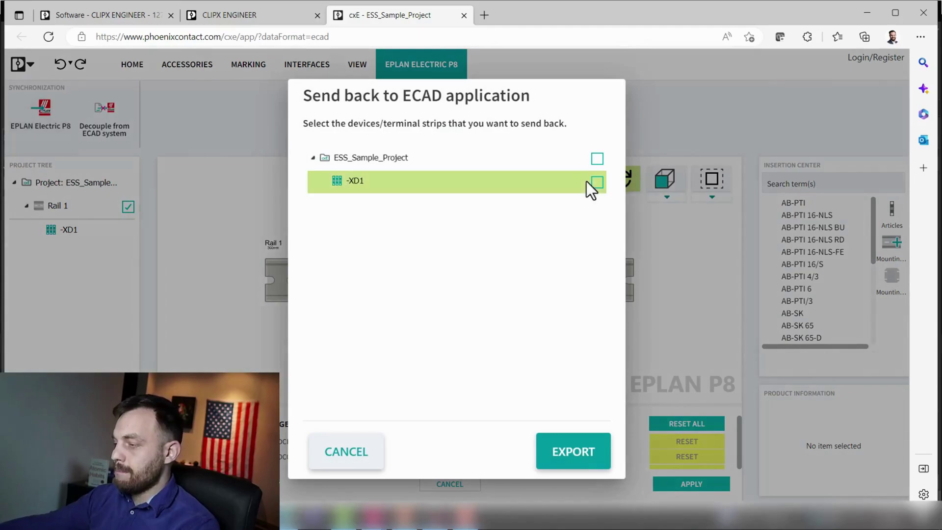
{"action": "left_click", "coordinate": [597, 158]}
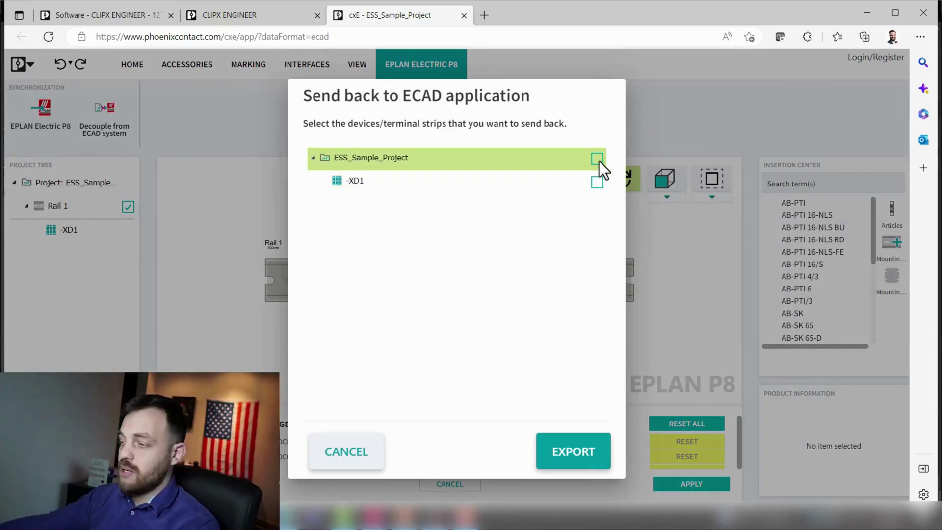
{"action": "left_click", "coordinate": [587, 459]}
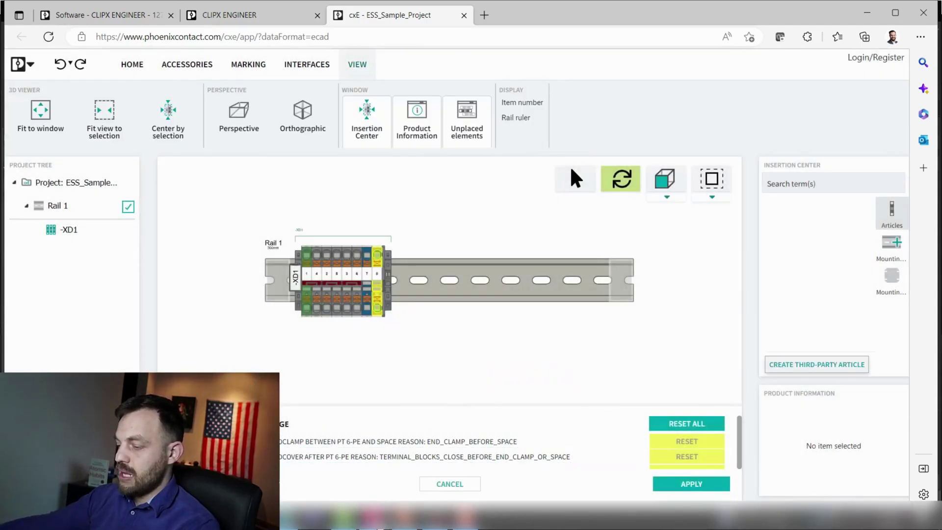
- Switch back to the clipx ENGINEER Data Exchange dialog in EPLAN and import the edited data
{"action": "left_click", "coordinate": [383, 520]}
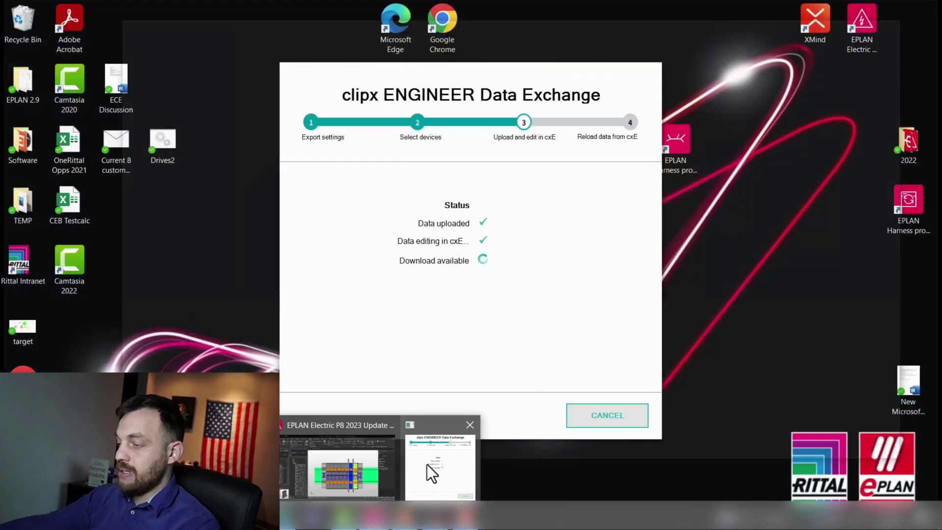
{"action": "left_click", "coordinate": [430, 464]}
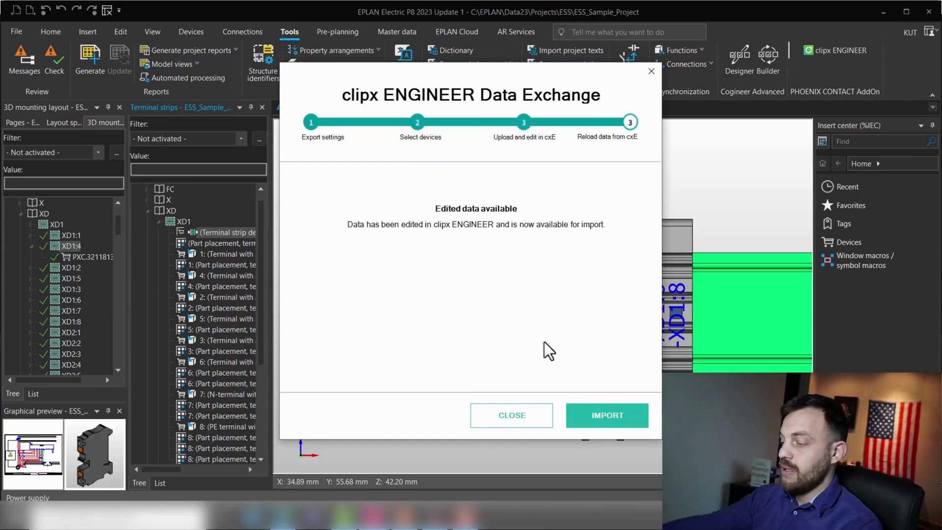
{"action": "left_click", "coordinate": [592, 416]}
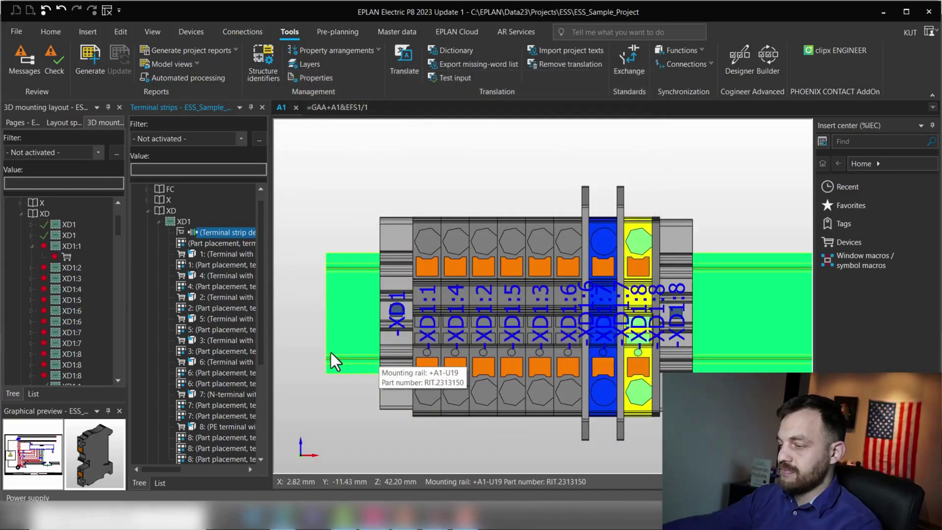
- Check the imported end clamps, covers and part numbers of strip +A1-XD1 in the terminal strip editor, then close it
{"action": "right_click", "coordinate": [205, 228]}
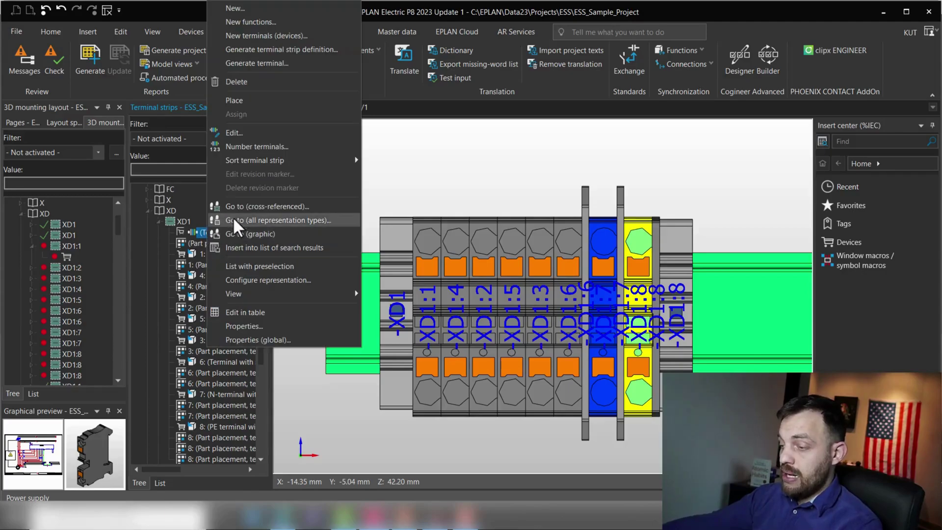
{"action": "left_click", "coordinate": [255, 131]}
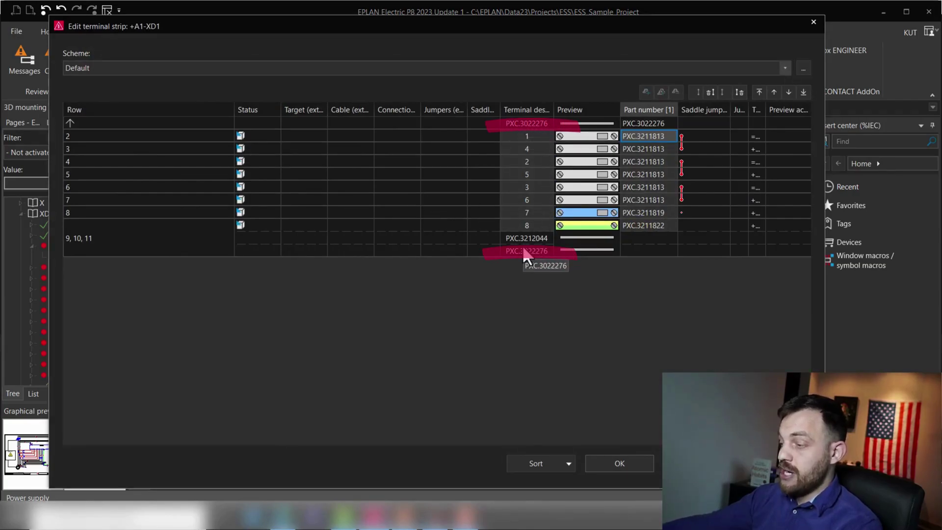
{"action": "left_click", "coordinate": [816, 23]}
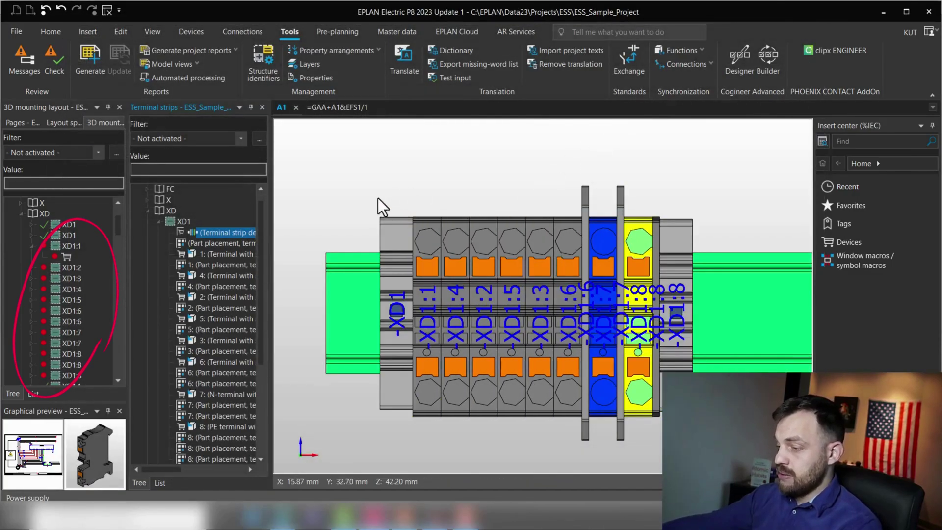
- Delete the outdated -XD1 parts from the mounting rail and place the complete reimported strip +A1-XD1 on its centreline at X 20 mm
{"action": "left_click_drag", "start_coordinate": [366, 183], "coordinate": [724, 446]}
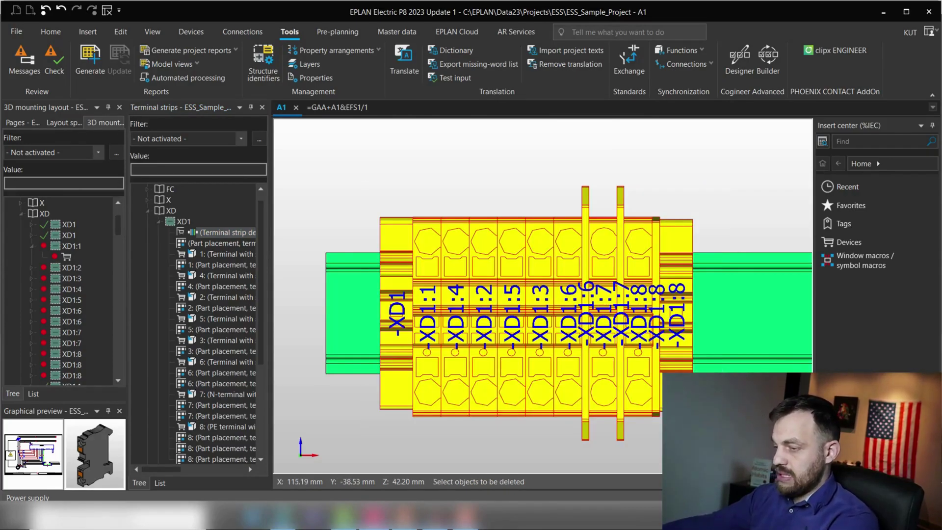
{"action": "key", "text": "Return"}
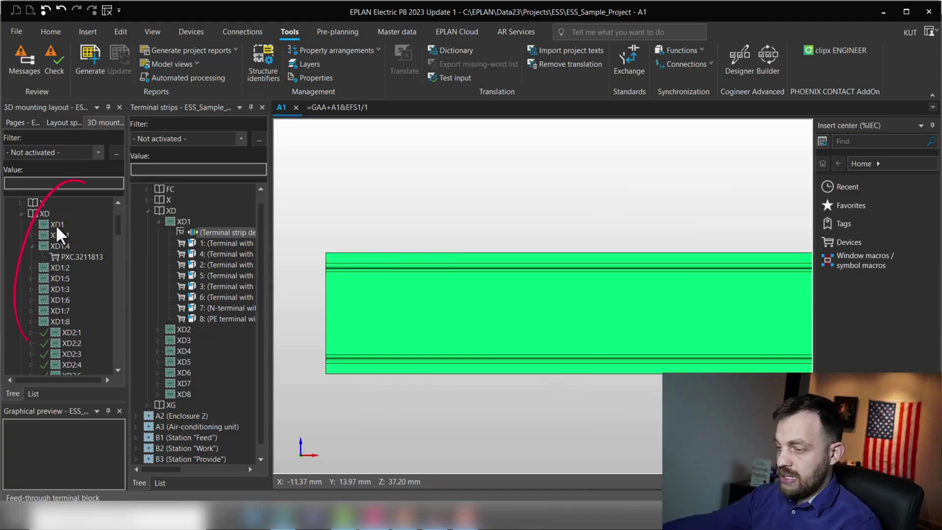
{"action": "left_click", "coordinate": [59, 321], "text": "shift"}
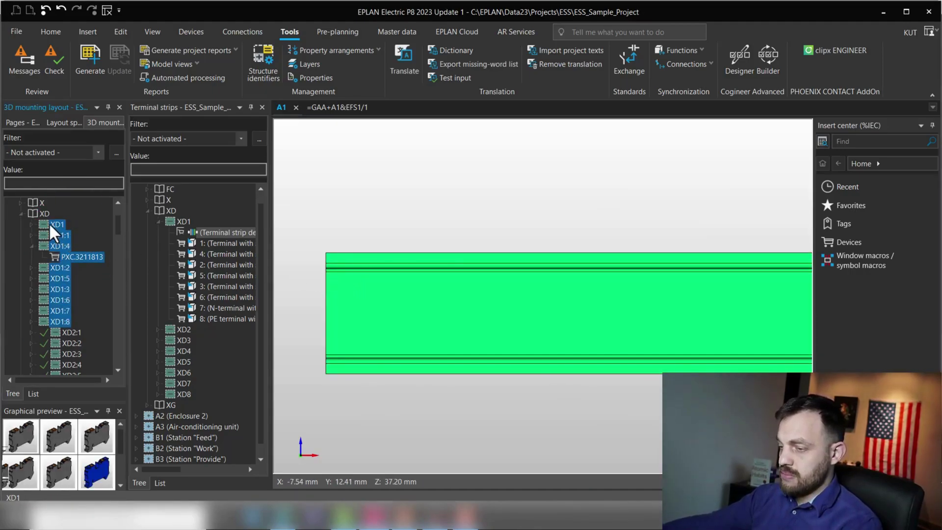
{"action": "left_click_drag", "start_coordinate": [49, 222], "coordinate": [404, 299]}
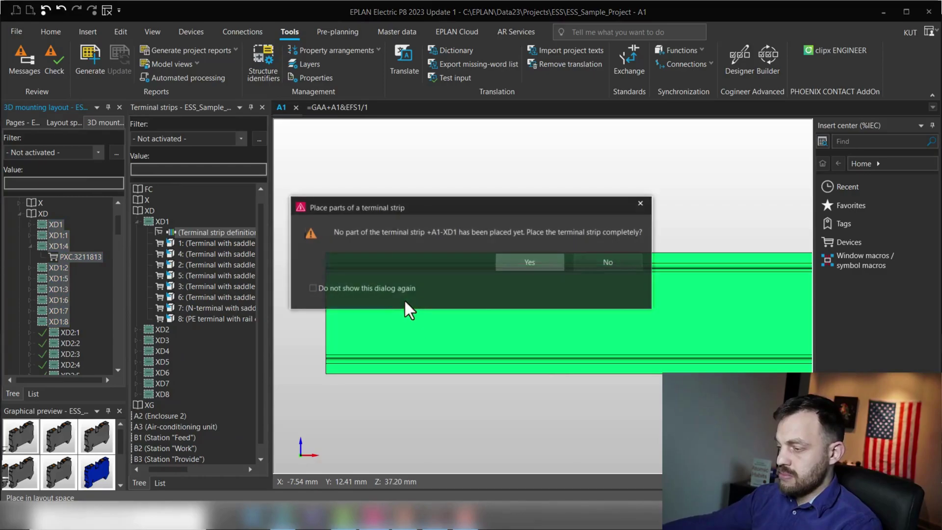
{"action": "left_click", "coordinate": [504, 267]}
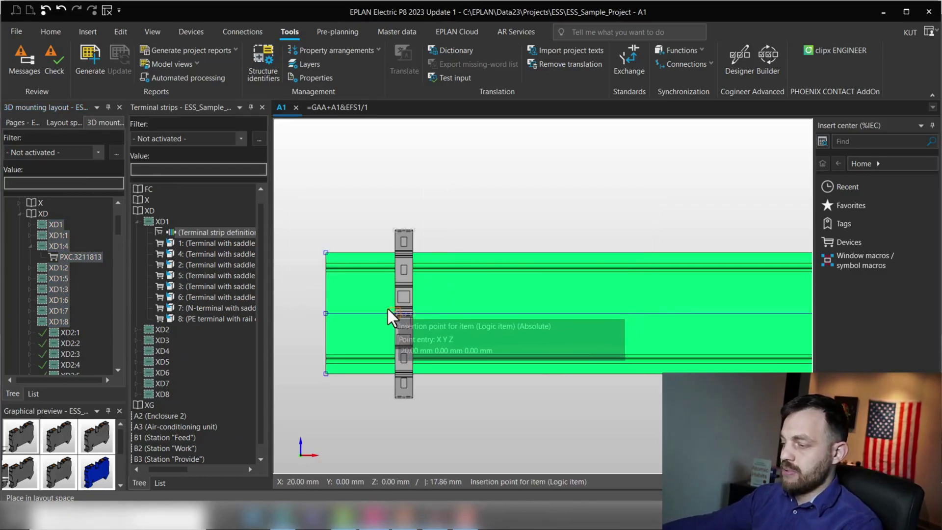
{"action": "left_click", "coordinate": [400, 313]}
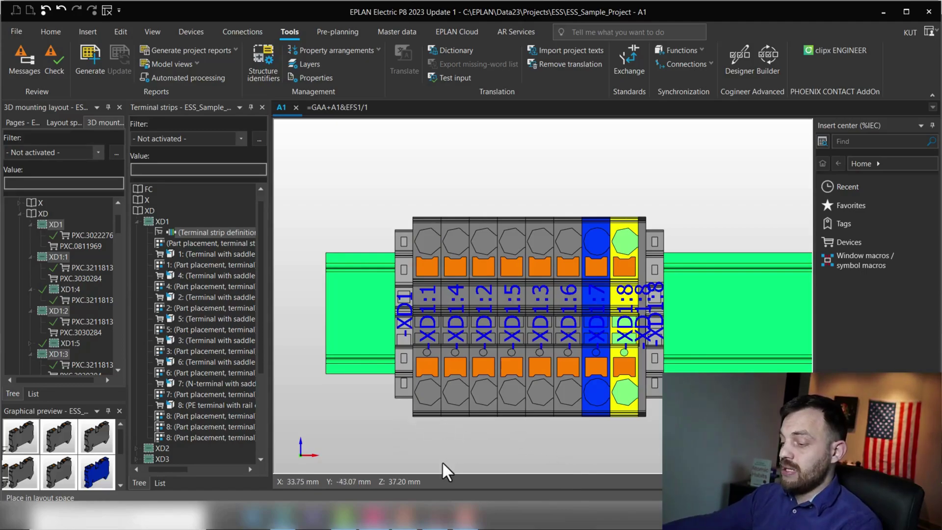
- Switch to clipx ENGINEER to compare its -XD1 rail layout with the placed strip, and return to EPLAN Electric P8
{"action": "left_click", "coordinate": [284, 520]}
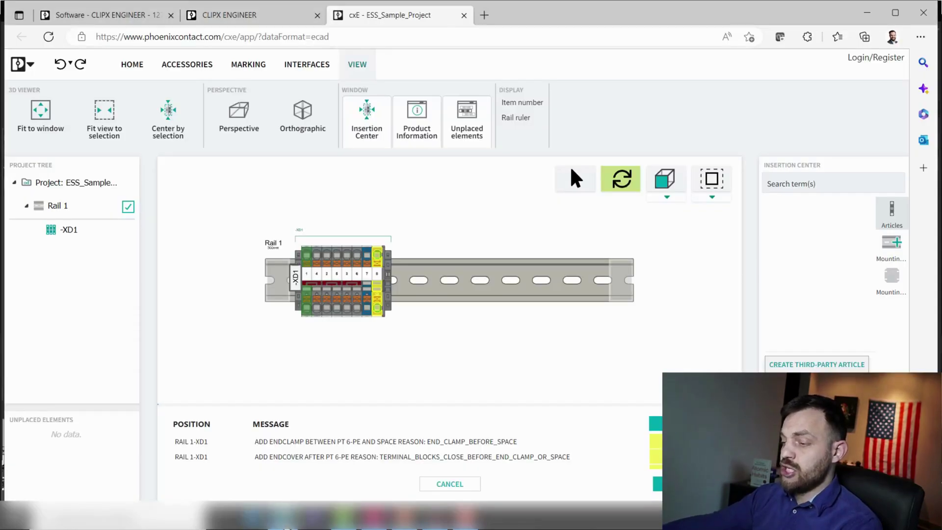
{"action": "left_click", "coordinate": [374, 521]}
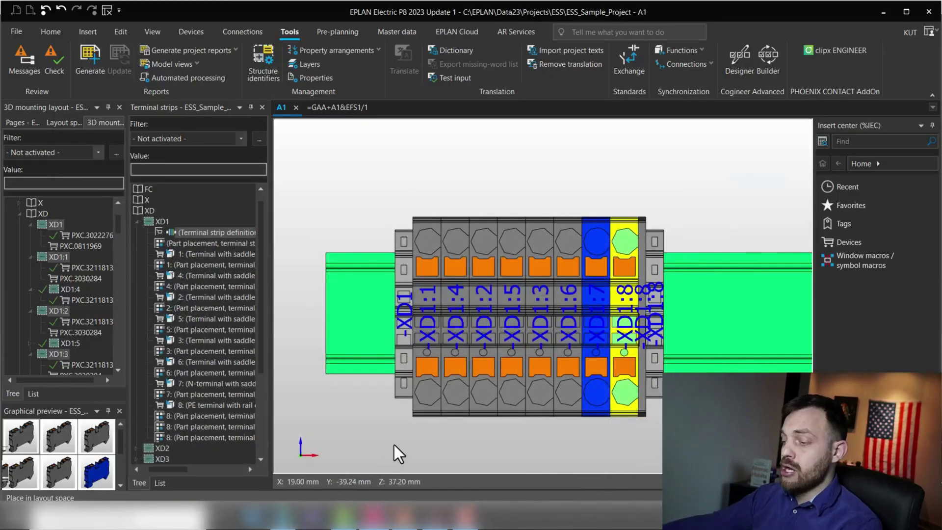